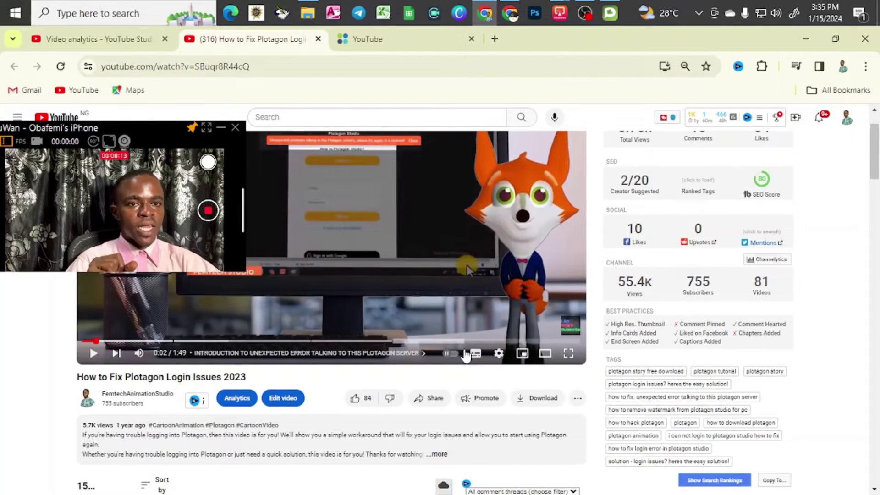
# Step: Show the Subtitles/CC language options from the video player's Settings gear
pyautogui.click(496, 358)
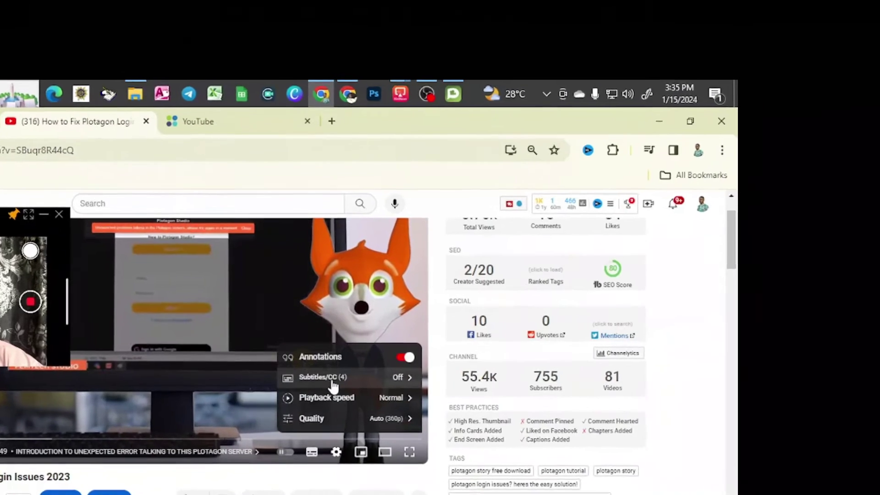
pyautogui.click(332, 383)
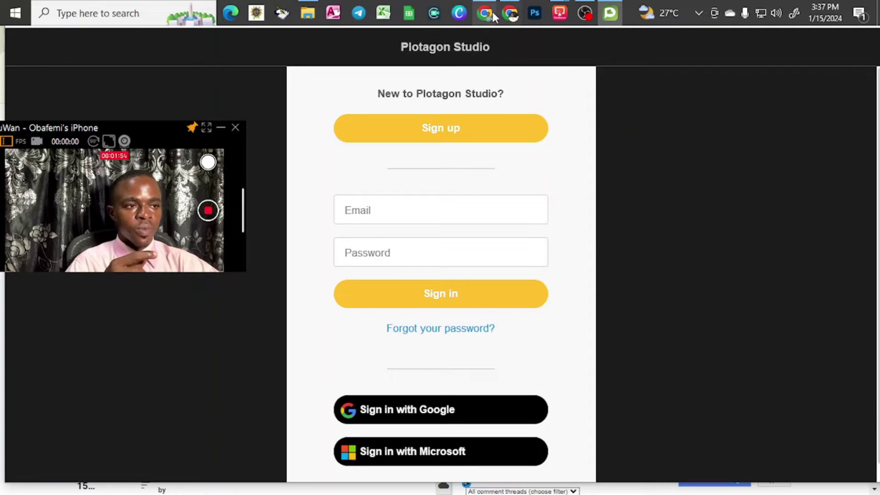
pyautogui.click(487, 13)
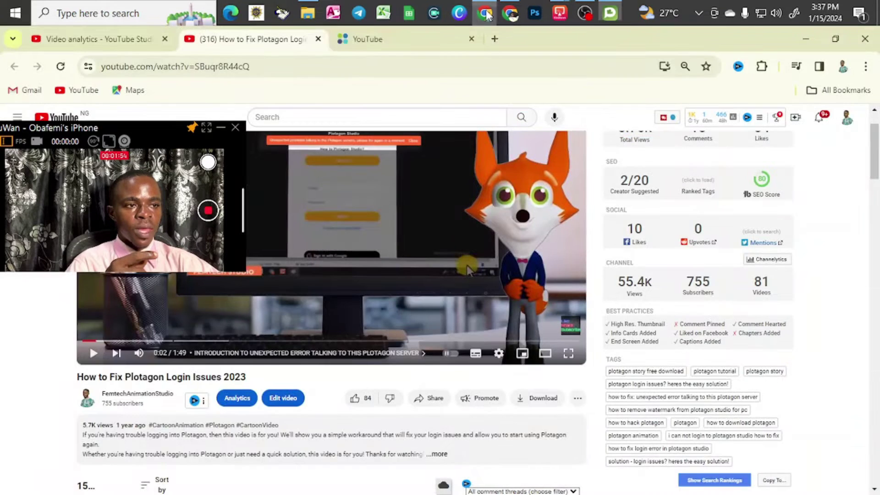
pyautogui.click(495, 39)
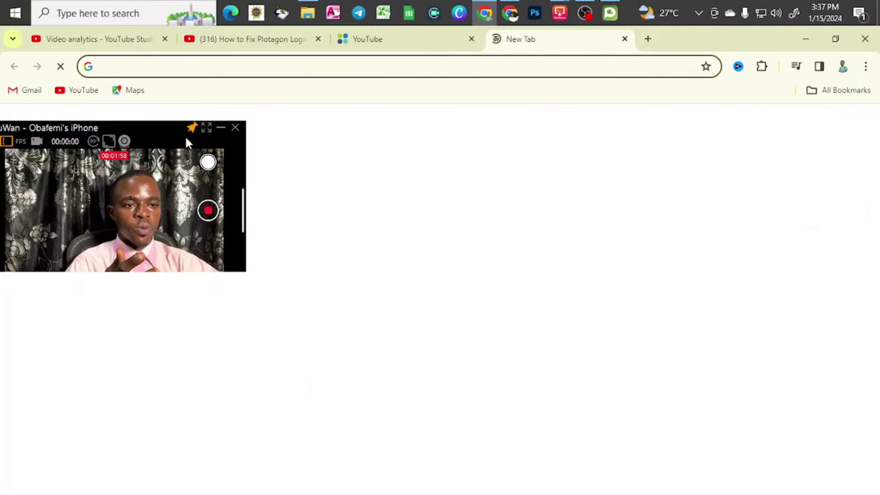
pyautogui.click(116, 66)
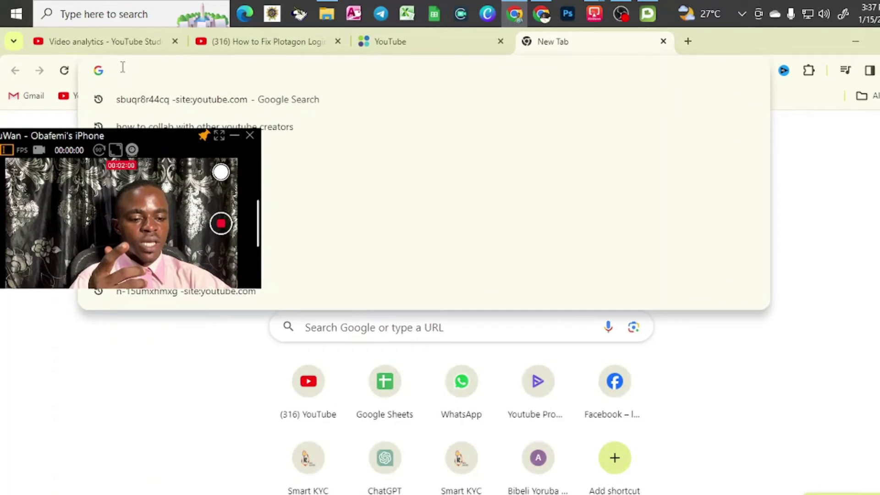
pyautogui.write('www.p')
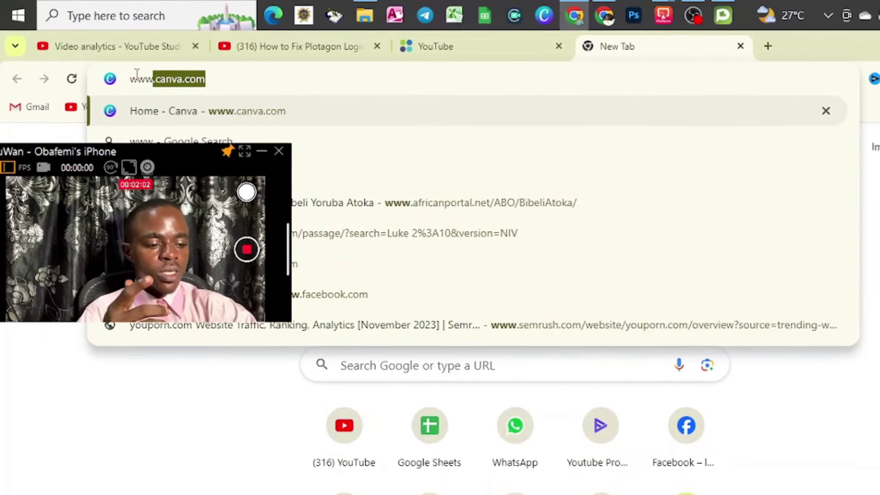
pyautogui.write('lotag')
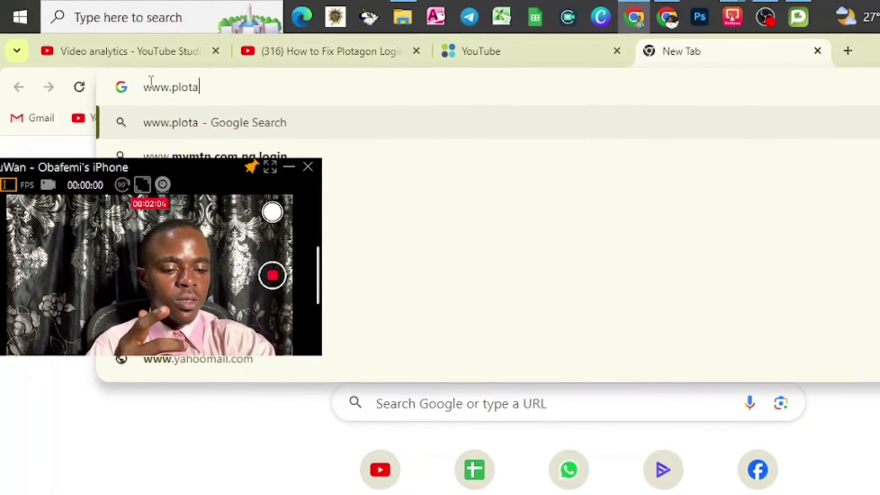
pyautogui.write('on')
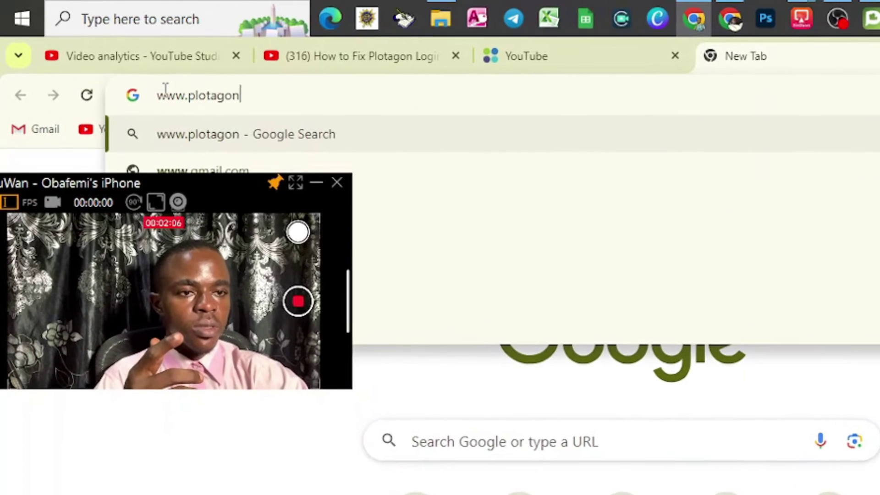
pyautogui.write('.com')
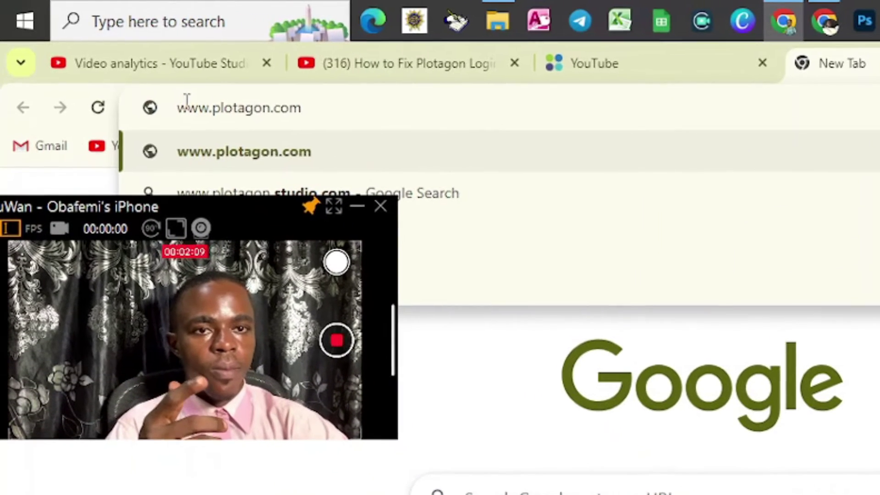
pyautogui.press('Return')
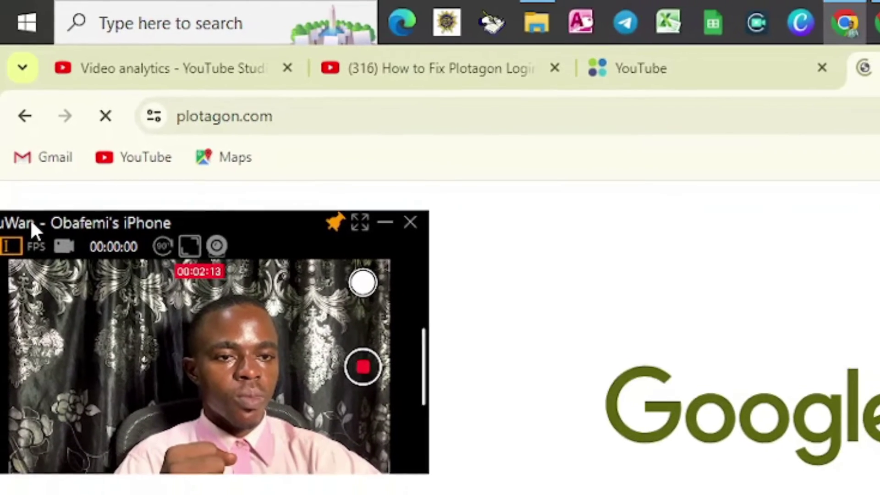
pyautogui.moveTo(32, 236); pyautogui.dragTo(659, 184)
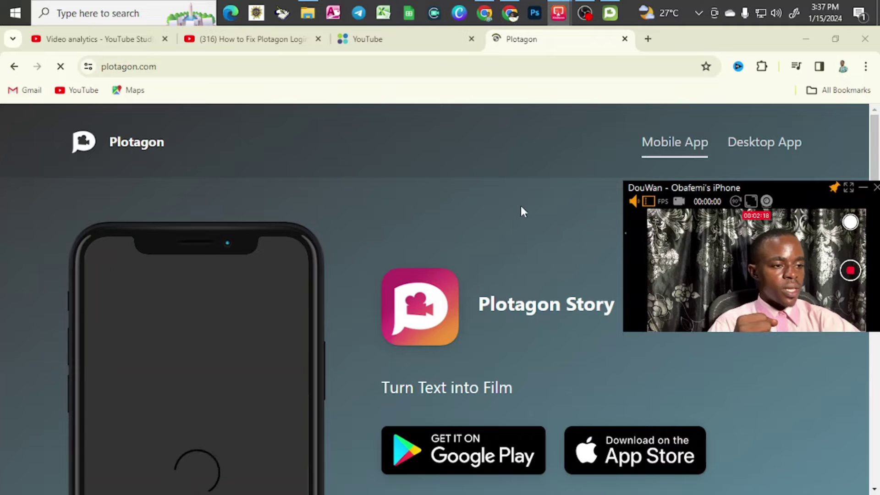
# Step: Go to the plotagon.com/desktop/ page offering Plotagon Studio for Windows
pyautogui.scroll(-1, 557, 376)
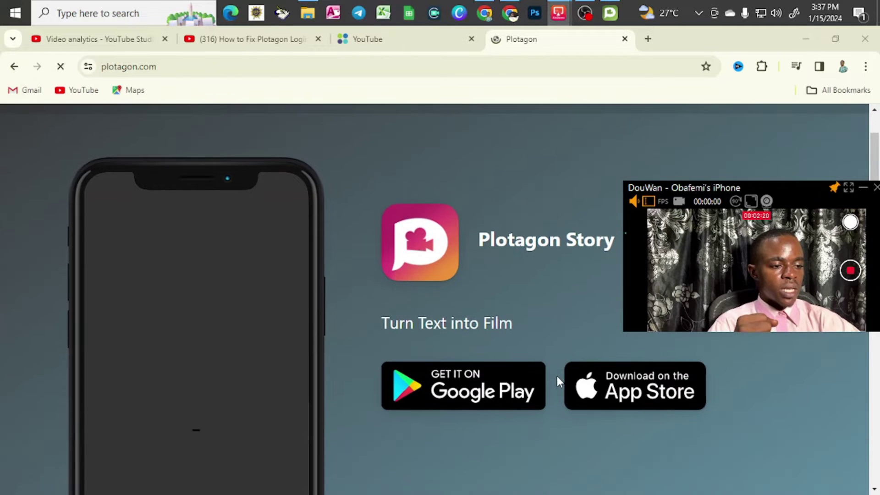
pyautogui.scroll(1, 530, 284)
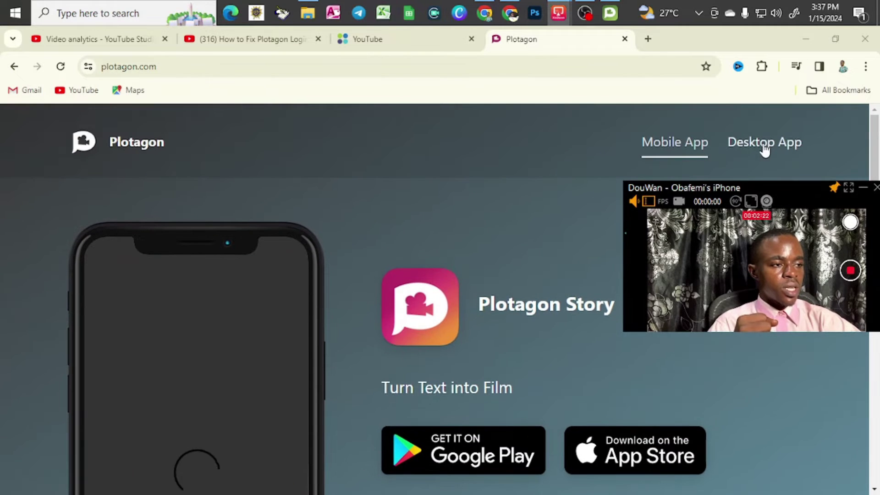
pyautogui.moveTo(735, 188); pyautogui.dragTo(99, 101)
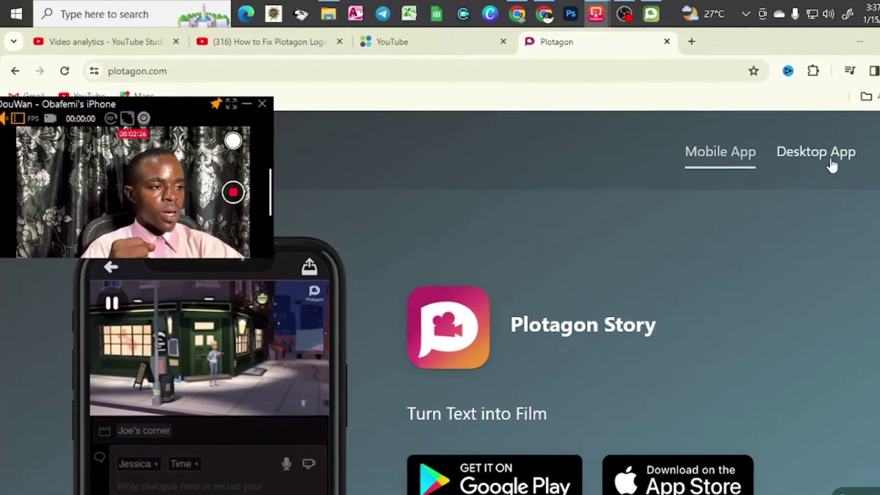
pyautogui.click(806, 152)
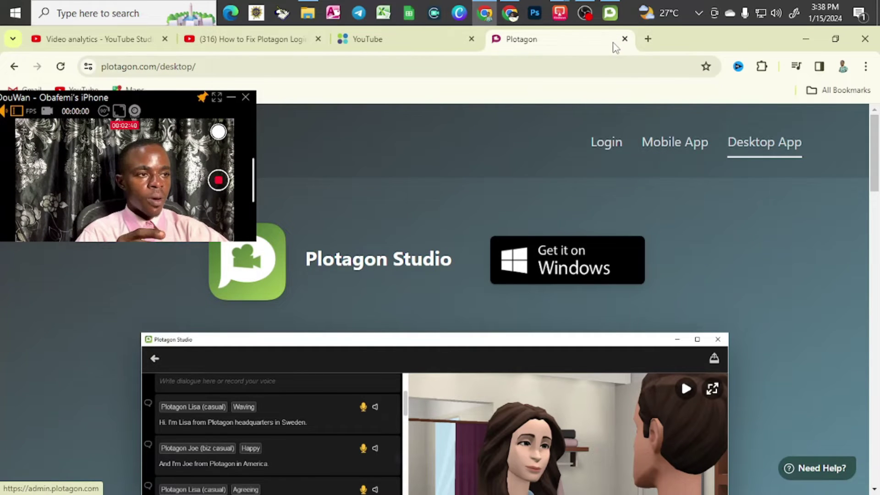
# Step: Bring the Plotagon Studio sign-in window to the front from the taskbar
pyautogui.click(611, 13)
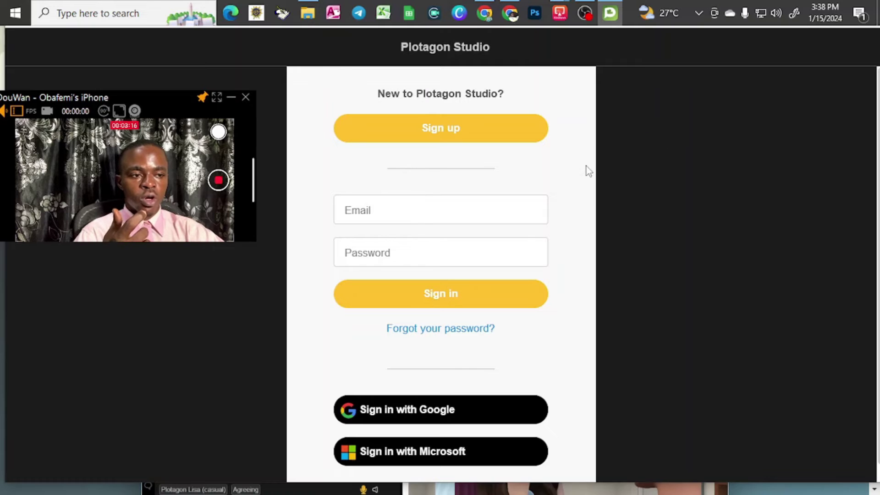
# Step: Place the cursor in the email field of the Plotagon Studio sign-in screen
pyautogui.click(477, 209)
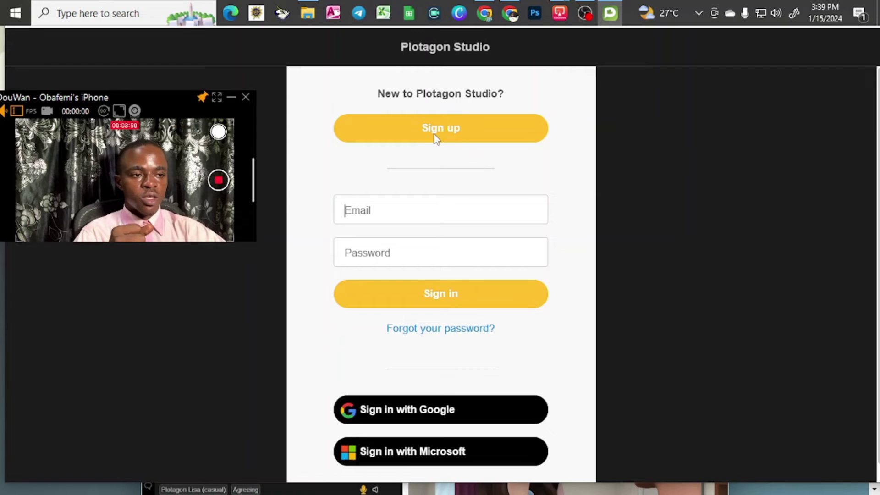
pyautogui.click(447, 128)
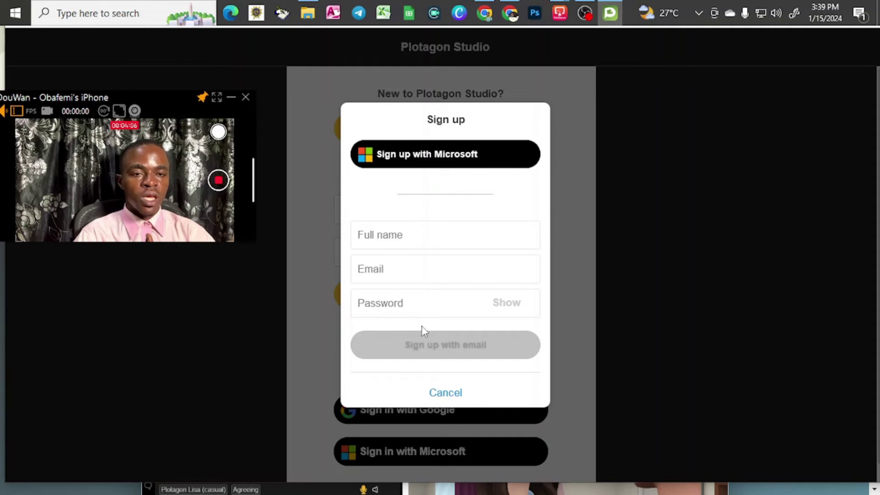
pyautogui.click(445, 393)
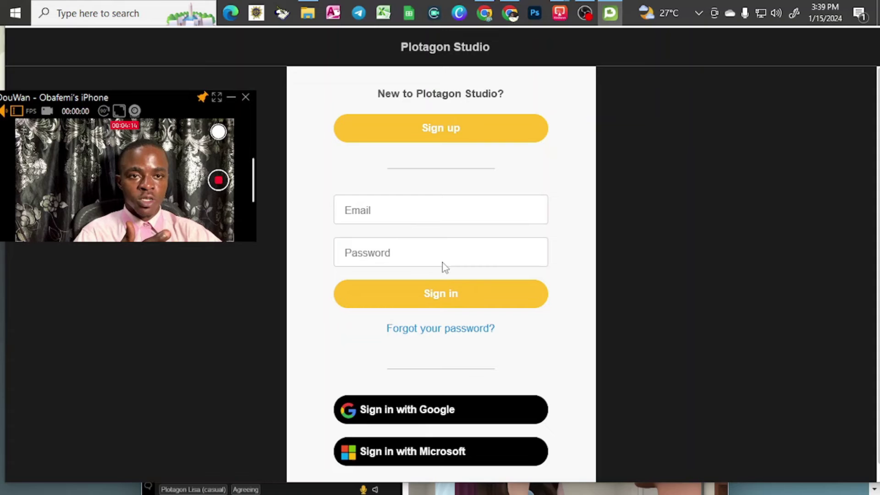
# Step: Enter the account email and password and sign in to reach the projects page
pyautogui.click(381, 212)
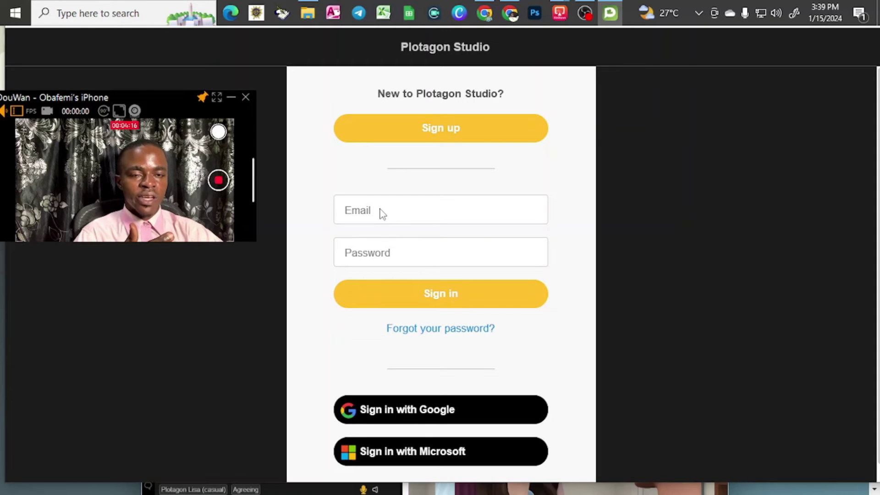
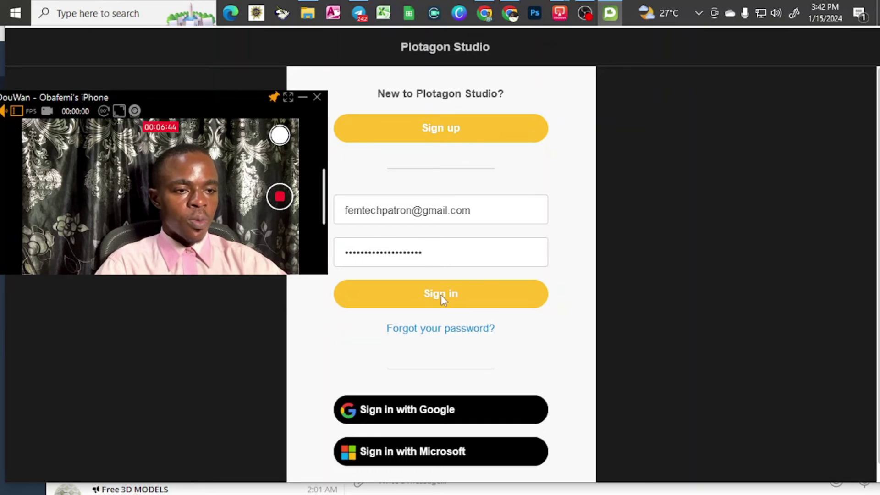
pyautogui.click(441, 295)
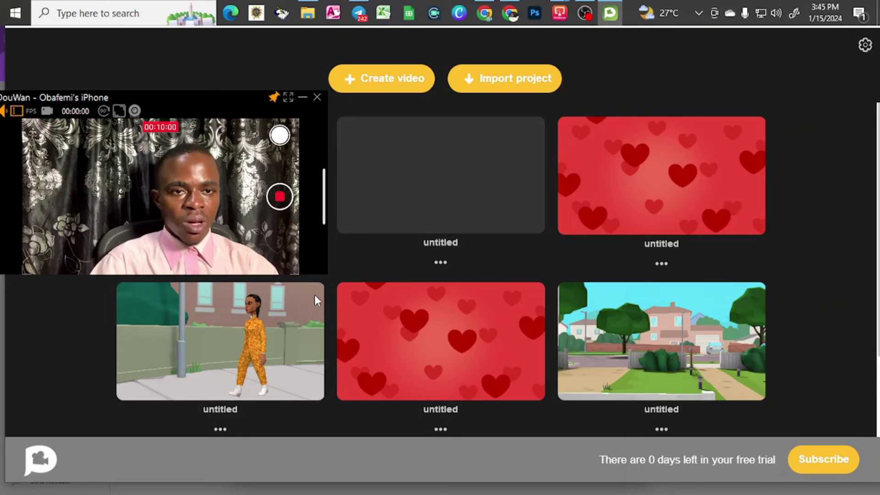
# Step: Create a new video and add a SCENE block to open the Scenes picker
pyautogui.click(365, 78)
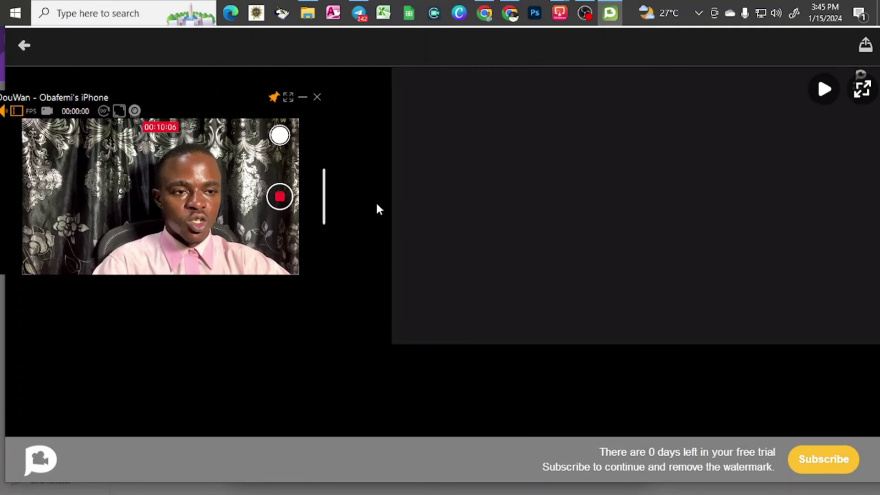
pyautogui.moveTo(94, 97); pyautogui.dragTo(586, 100)
pyautogui.click(180, 119)
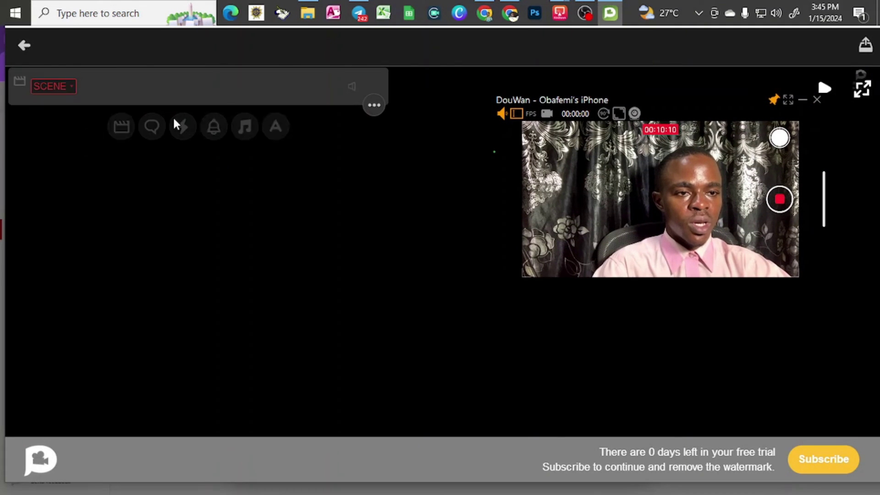
# Step: Browse the Scenes library categories, from Backdrop and Fantasy through Home, Office, School and Spaces
pyautogui.click(62, 86)
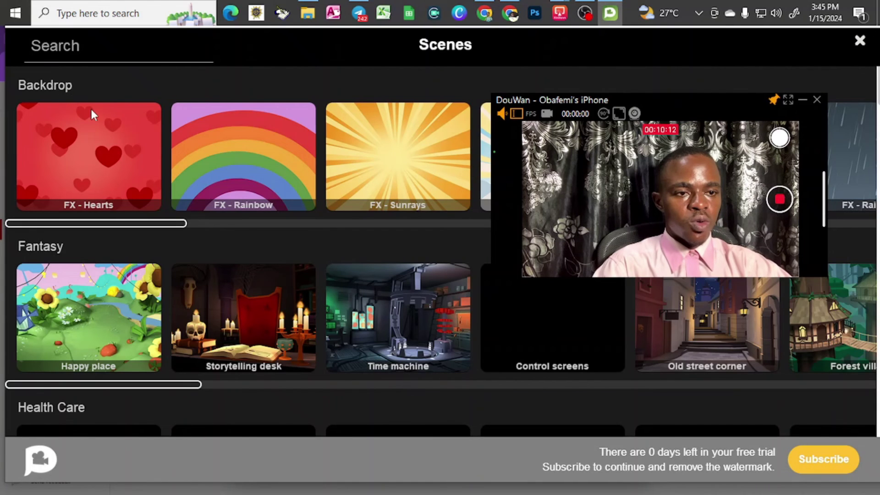
pyautogui.scroll(-10, 137, 192)
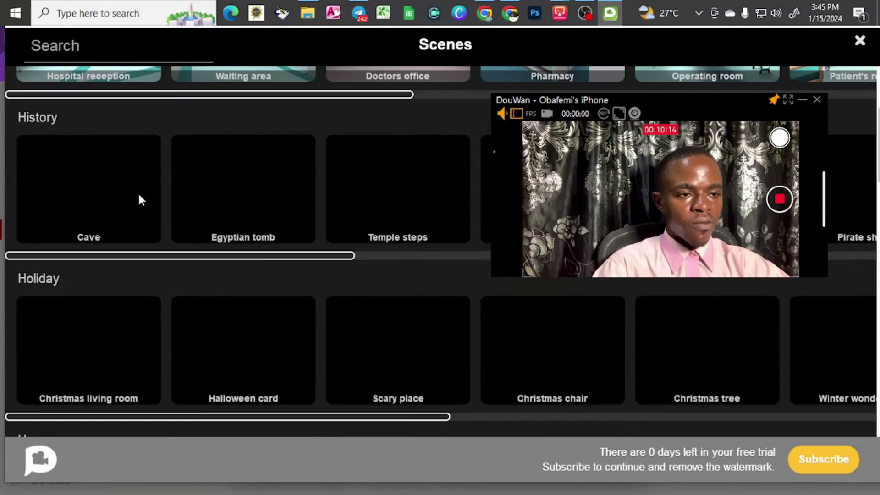
pyautogui.scroll(-7, 138, 193)
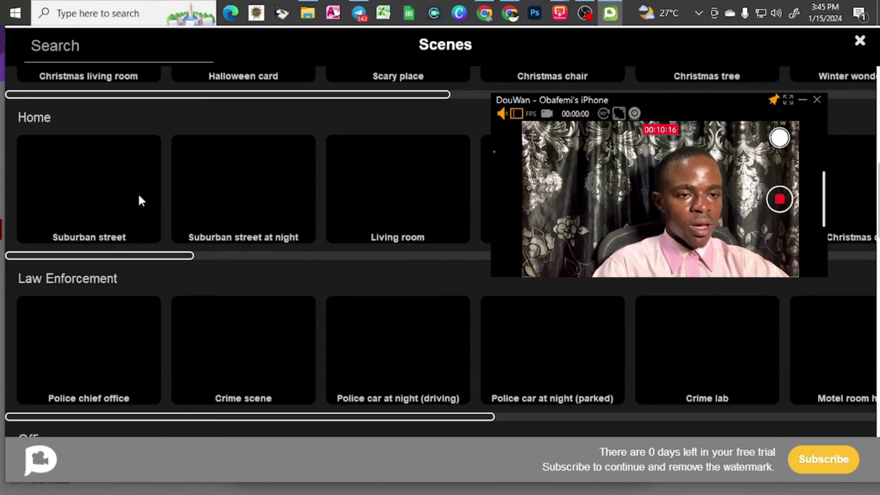
pyautogui.scroll(10, 139, 193)
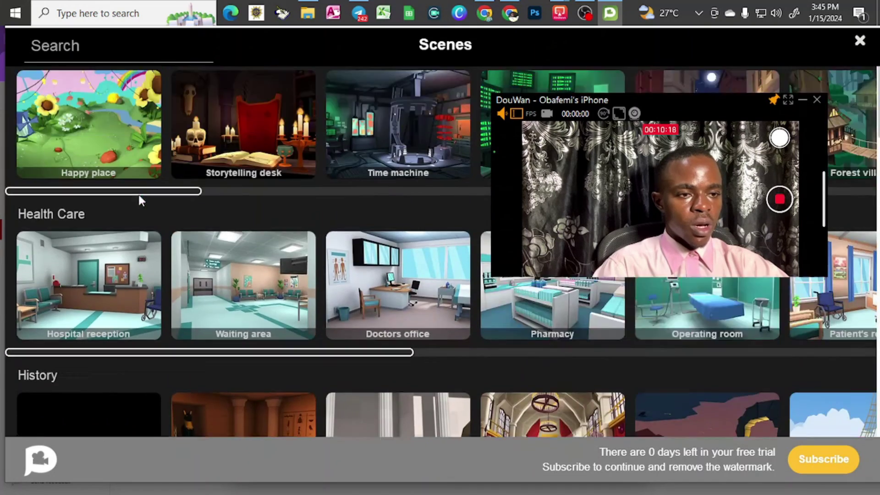
pyautogui.scroll(4, 140, 197)
pyautogui.scroll(-7, 139, 198)
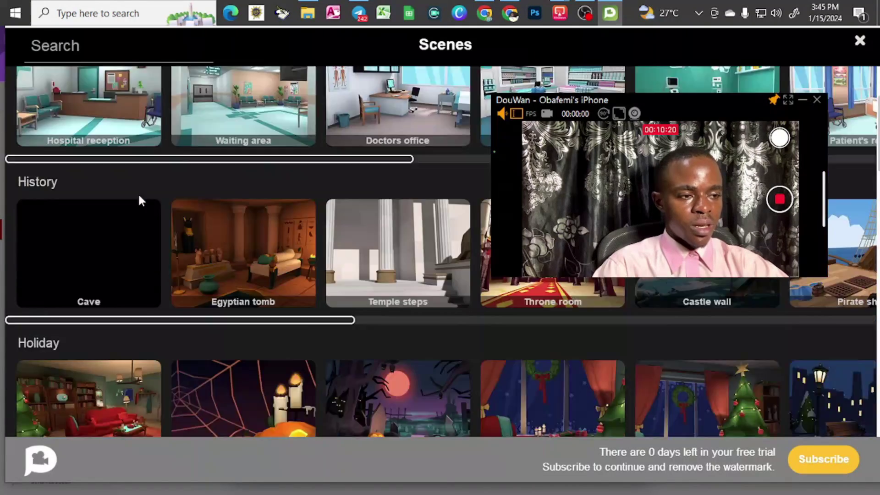
pyautogui.scroll(-17, 138, 193)
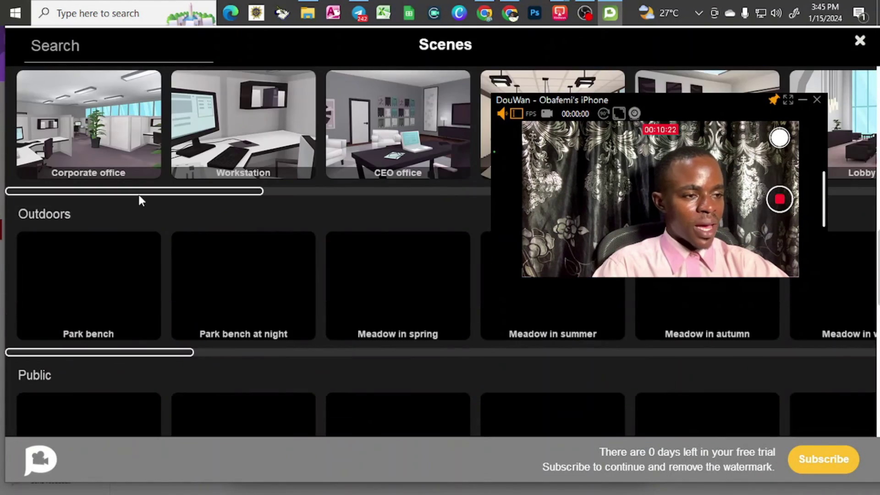
pyautogui.scroll(-8, 139, 194)
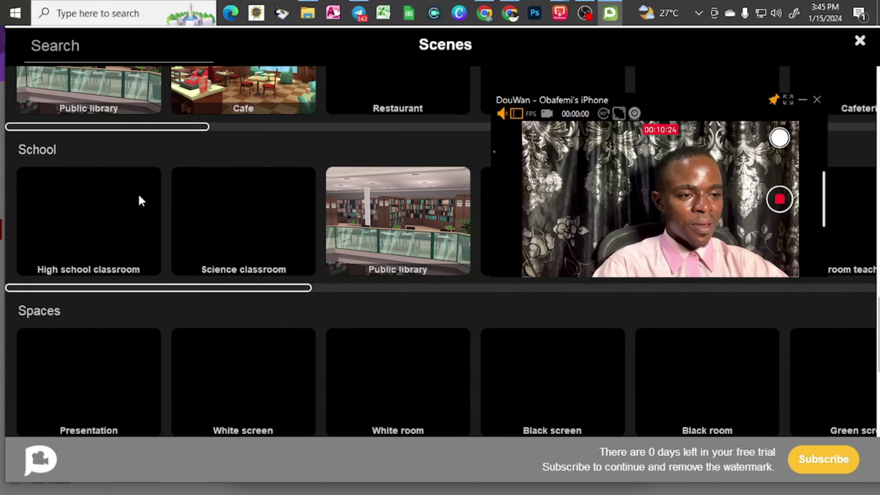
pyautogui.scroll(12, 139, 197)
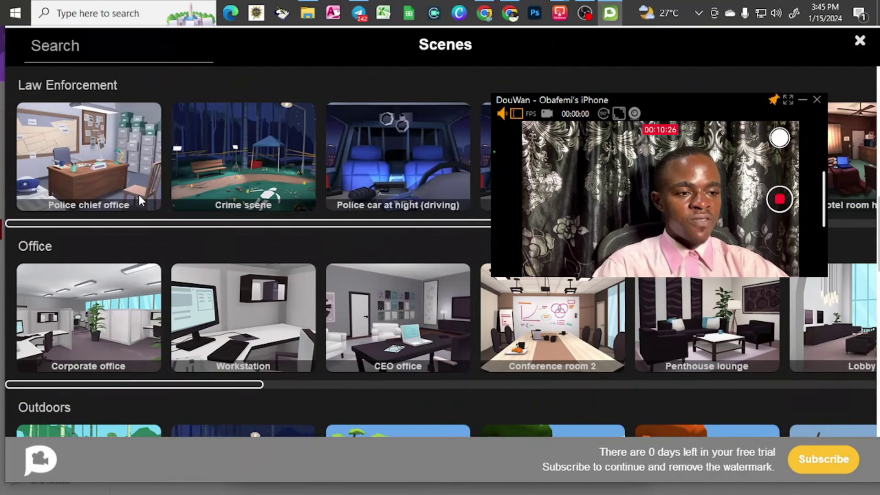
pyautogui.scroll(5, 138, 195)
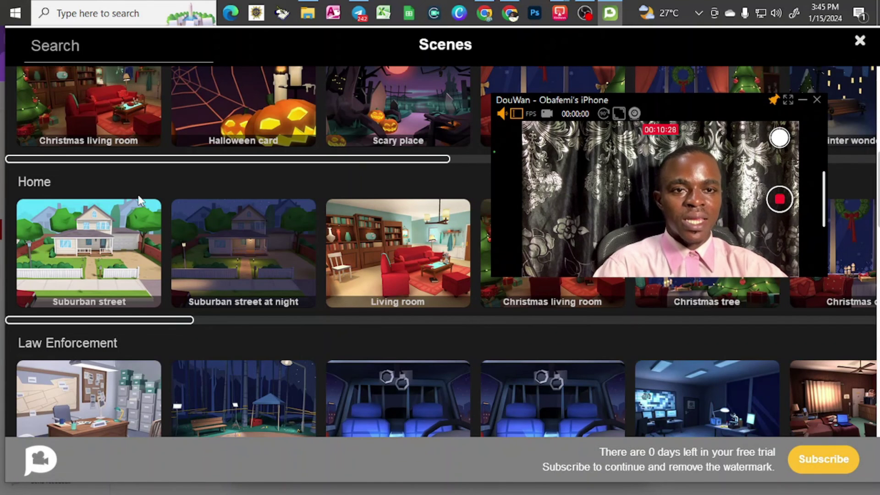